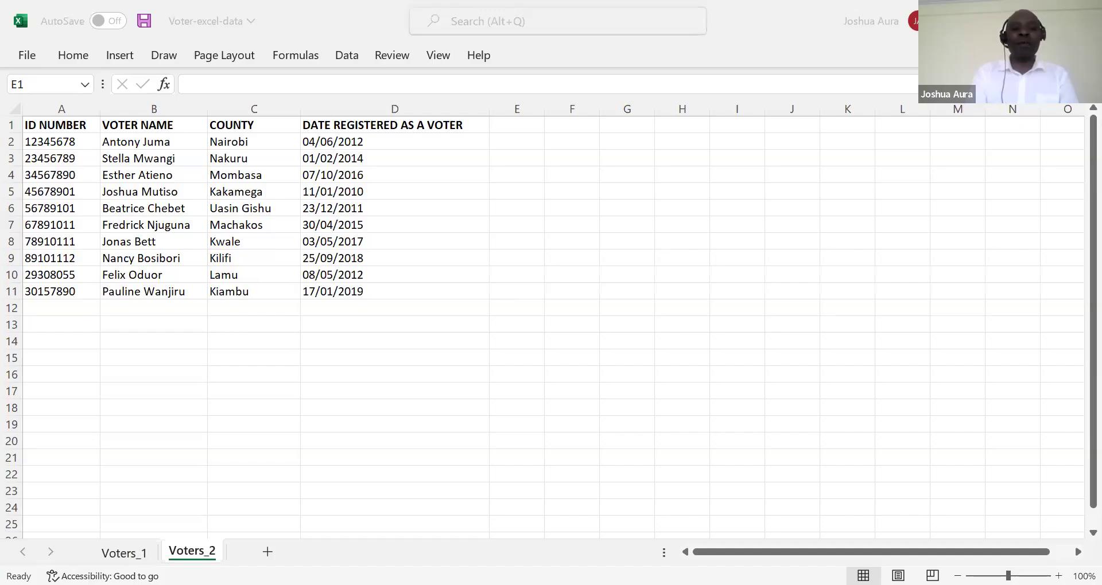
pyautogui.hotkey('ctrl', 'space')
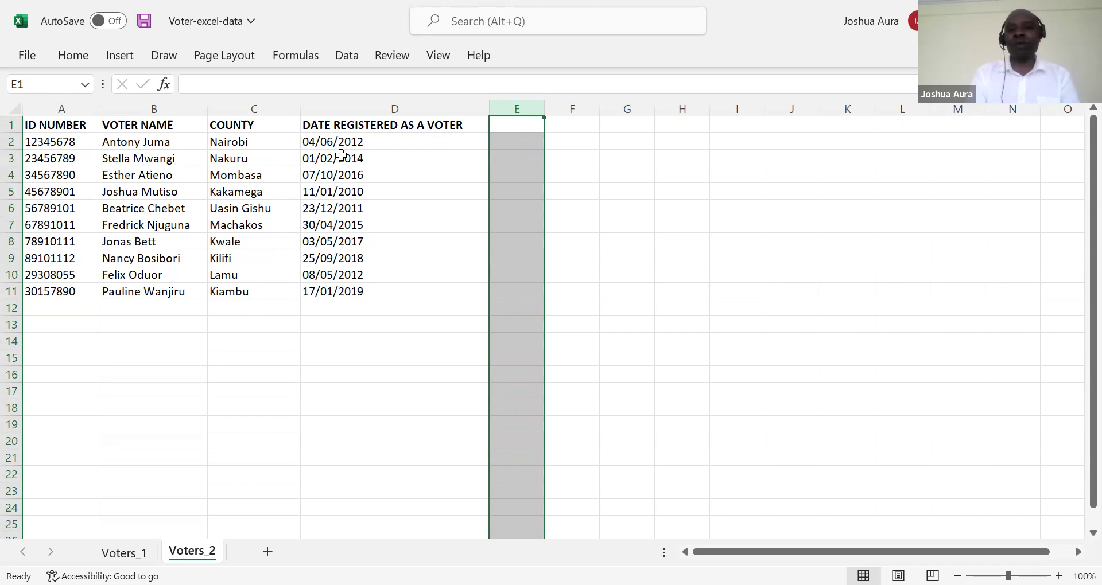
pyautogui.doubleClick(192, 550)
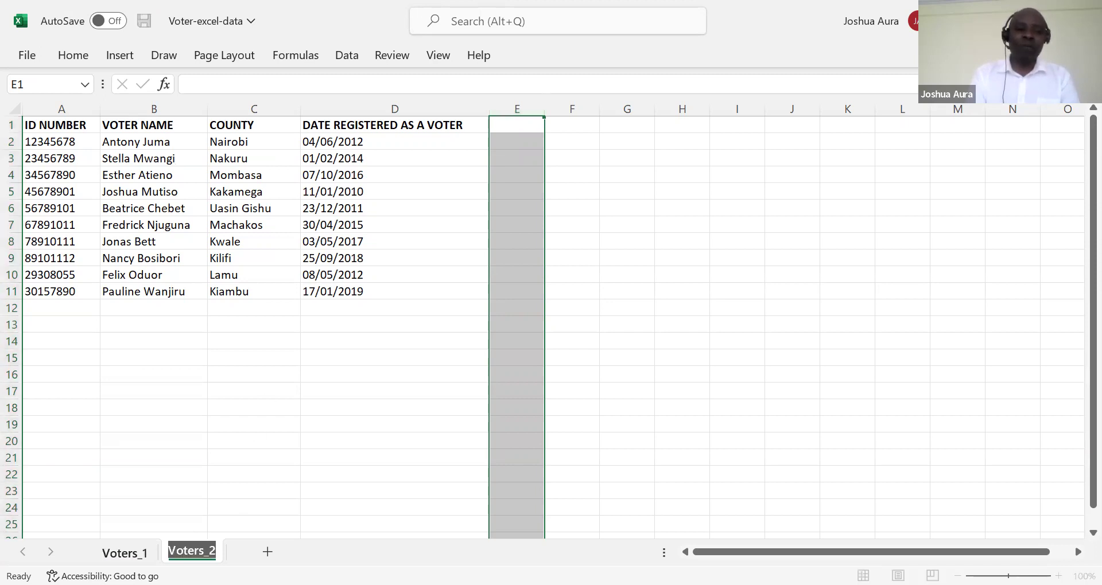
pyautogui.press('Return')
# Resize all columns on the Voters_1 sheet, ending with their widths autofitted to the contents.
pyautogui.click(124, 552)
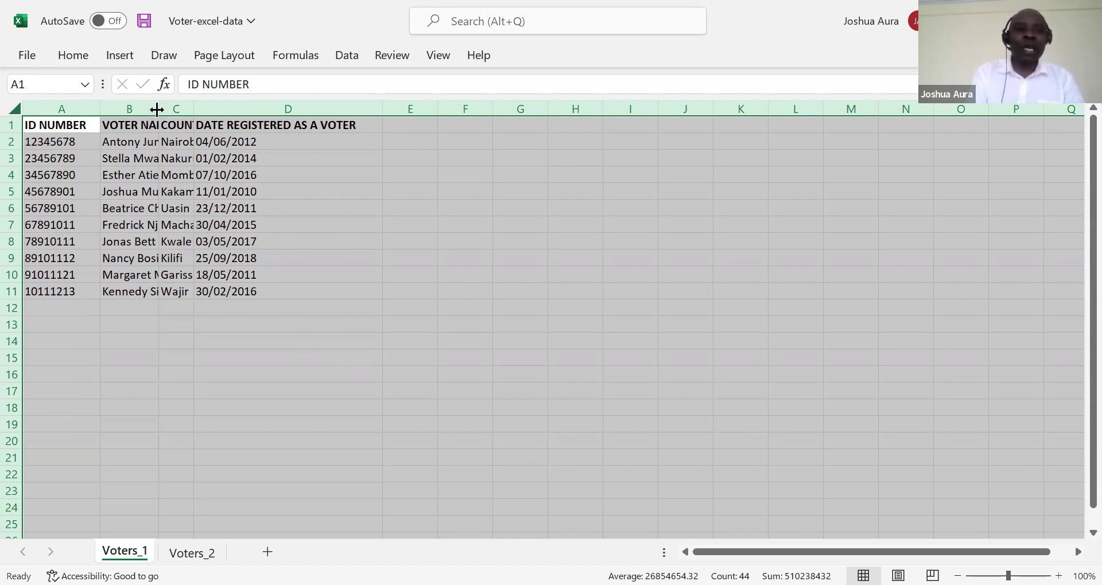
pyautogui.moveTo(156, 109); pyautogui.dragTo(176, 109)
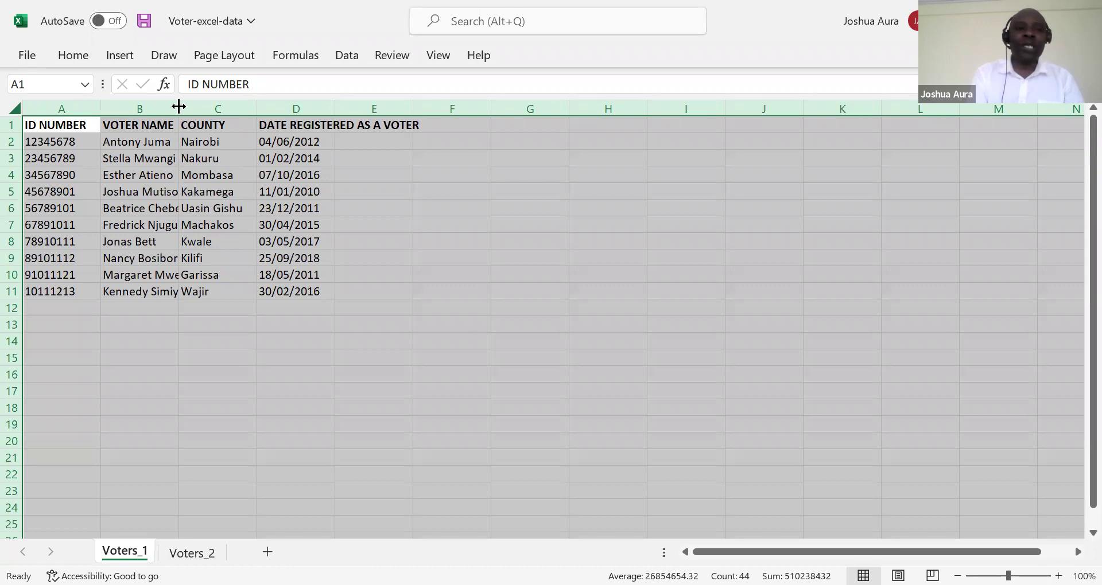
pyautogui.moveTo(178, 106); pyautogui.dragTo(154, 107)
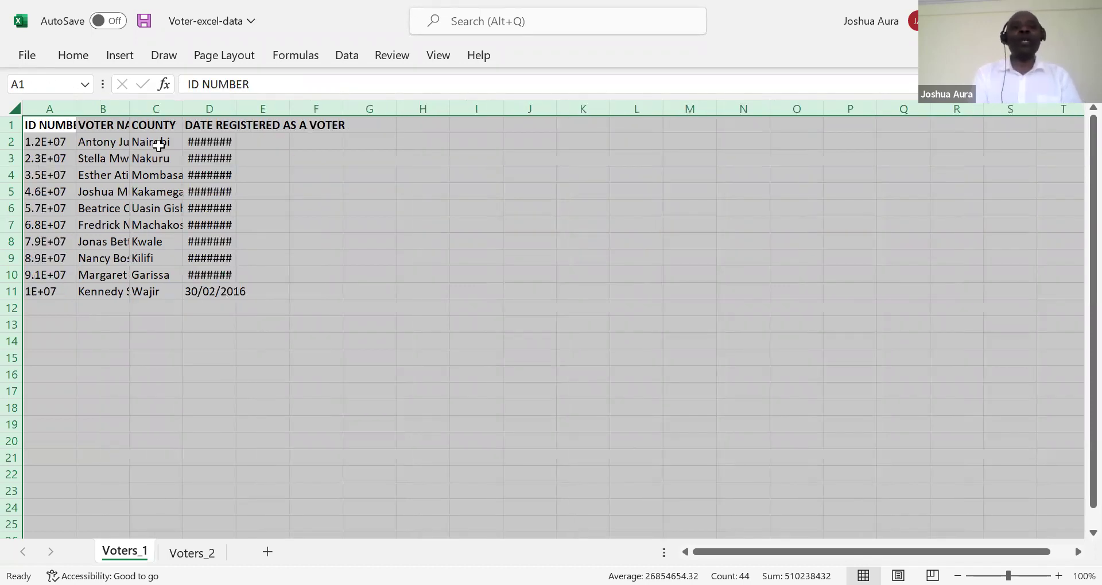
pyautogui.click(249, 308)
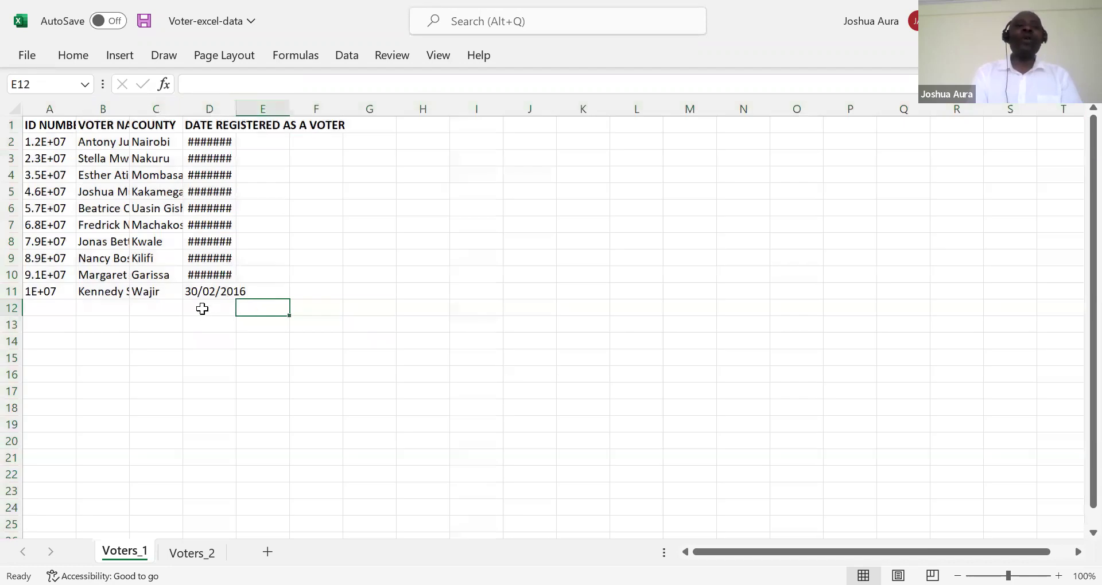
pyautogui.click(15, 110)
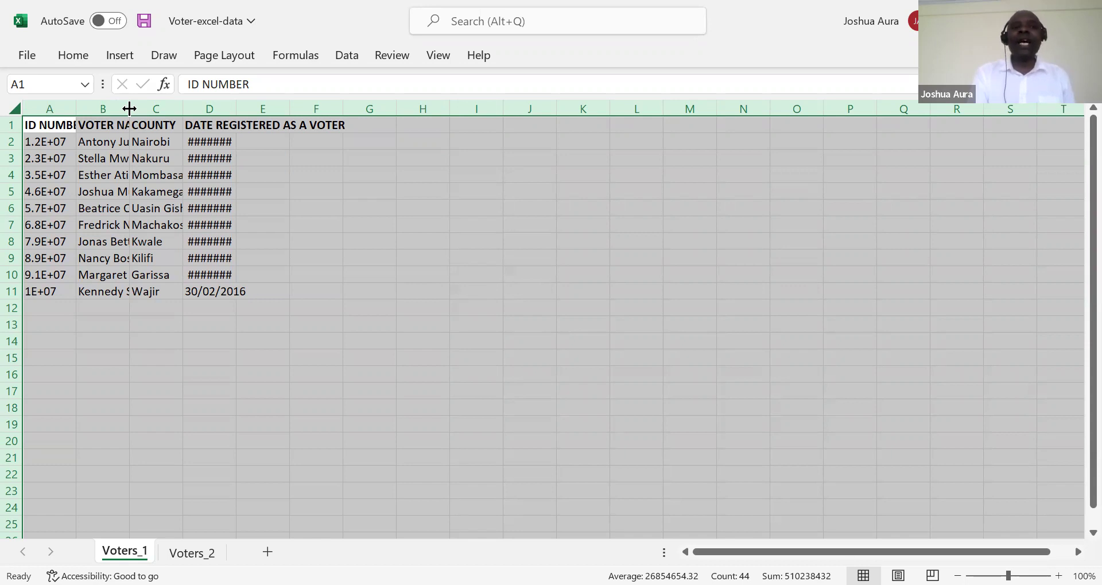
pyautogui.doubleClick(129, 109)
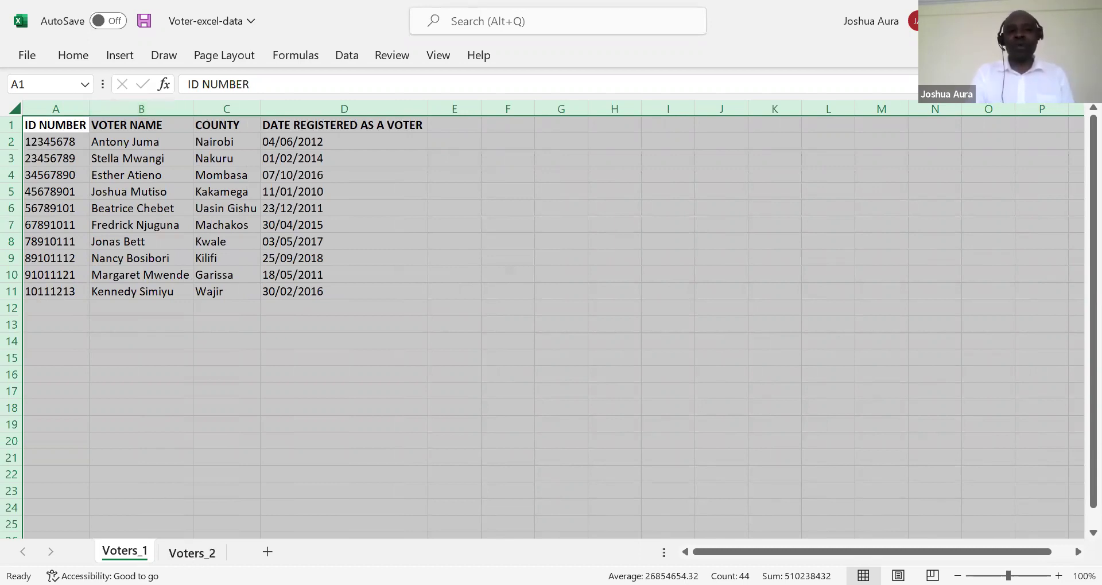
# Add the header "discrepancies" in cell E1 of the Voters_2 sheet.
pyautogui.click(191, 552)
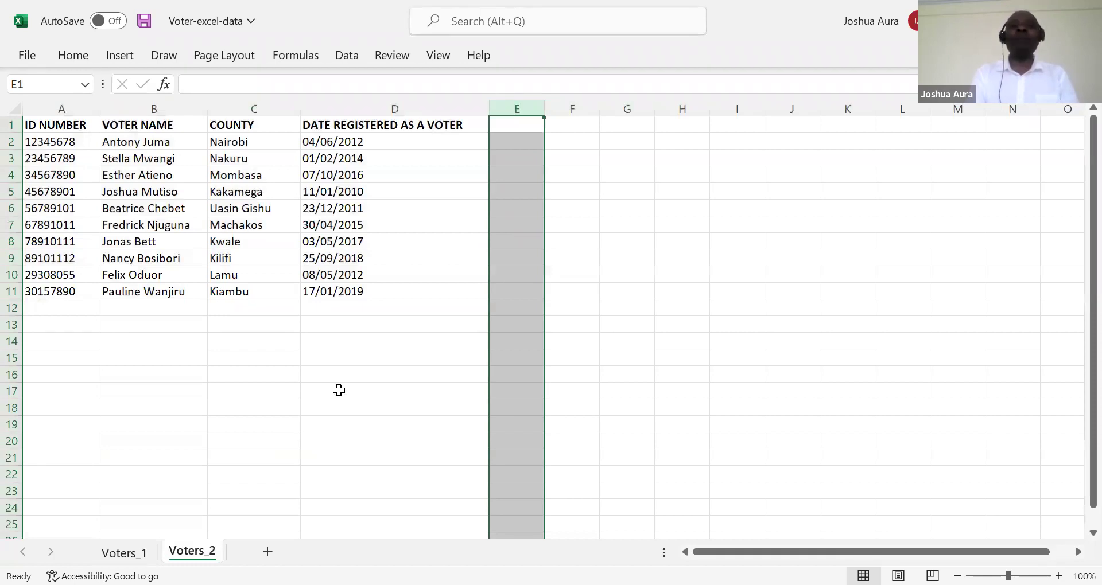
pyautogui.click(598, 191)
pyautogui.click(507, 125)
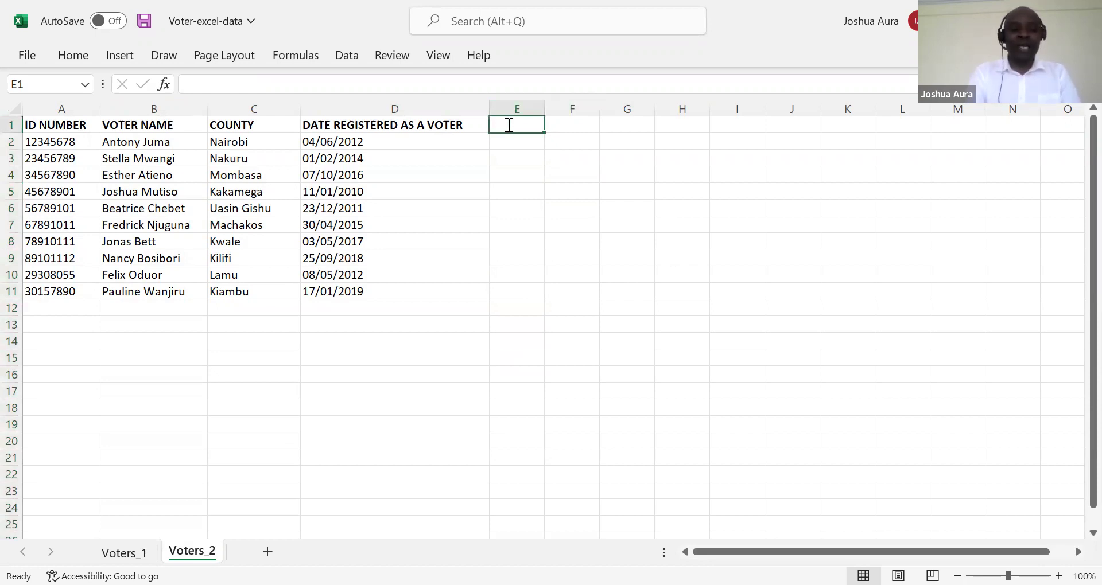
pyautogui.write('discr')
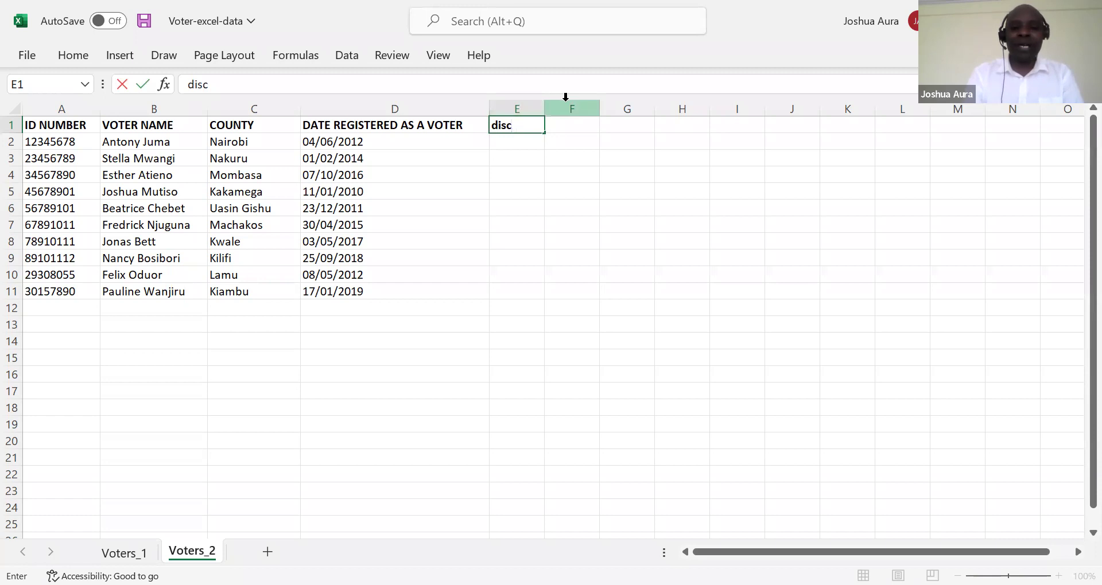
pyautogui.write('p')
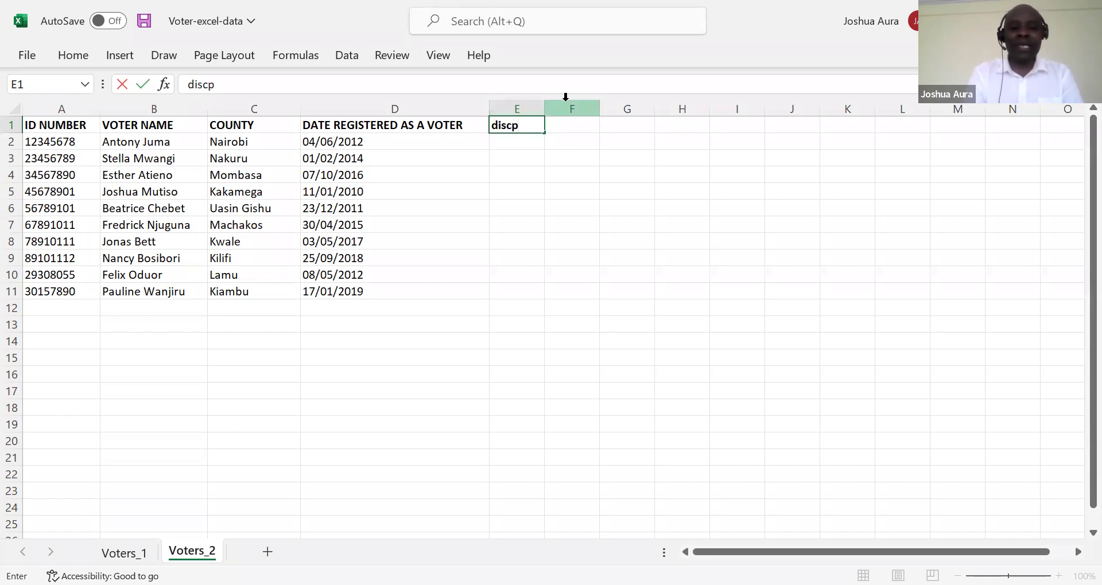
pyautogui.press('BackSpace')
pyautogui.write('repancies')
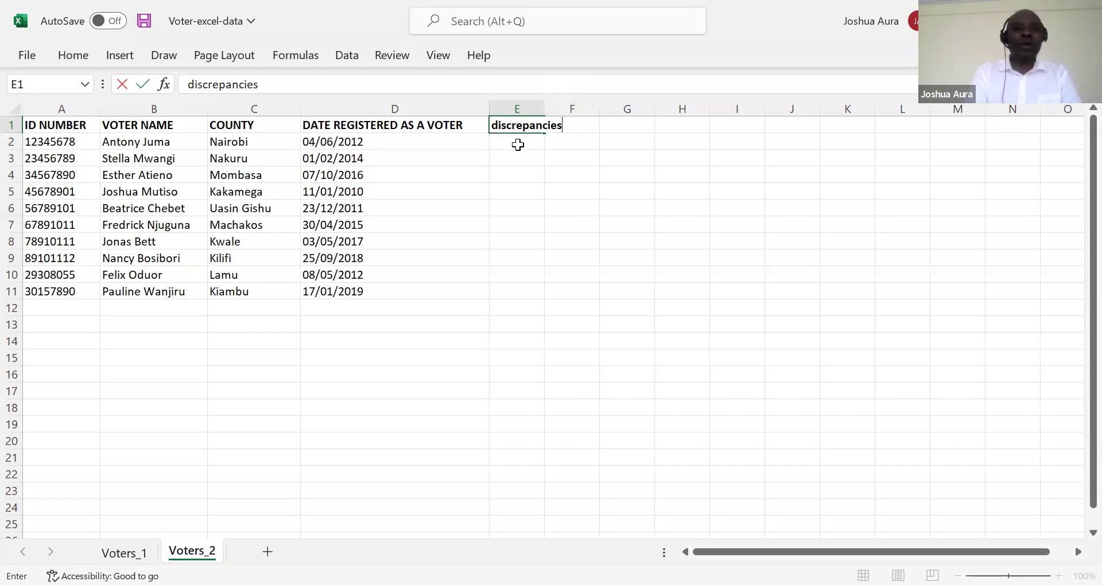
pyautogui.click(445, 112)
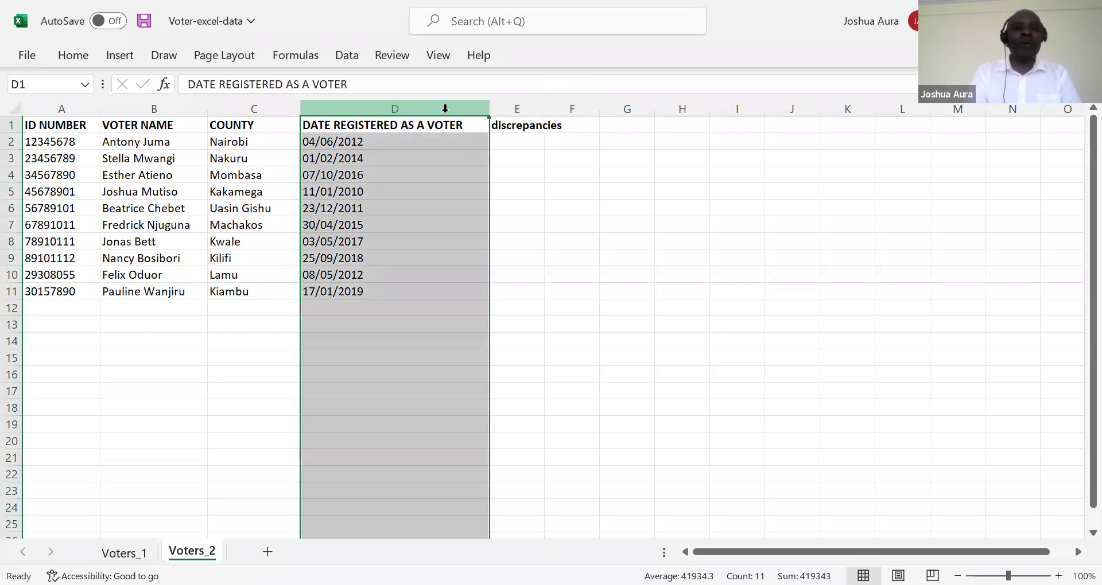
# Start a VLOOKUP formula in cell E2 with the ID number in A2 as the lookup value.
pyautogui.click(508, 143)
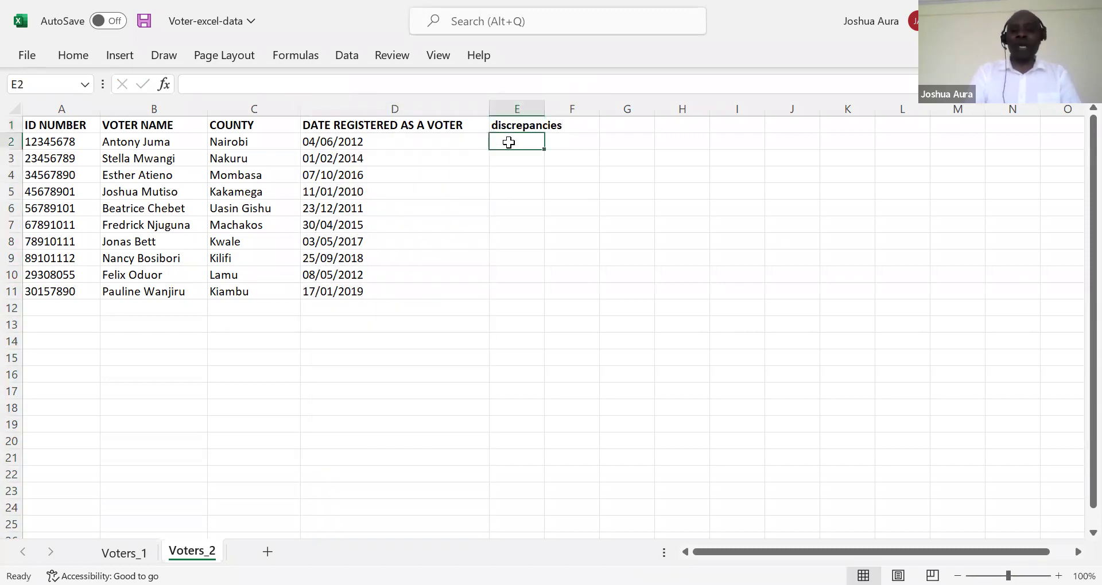
pyautogui.write('=')
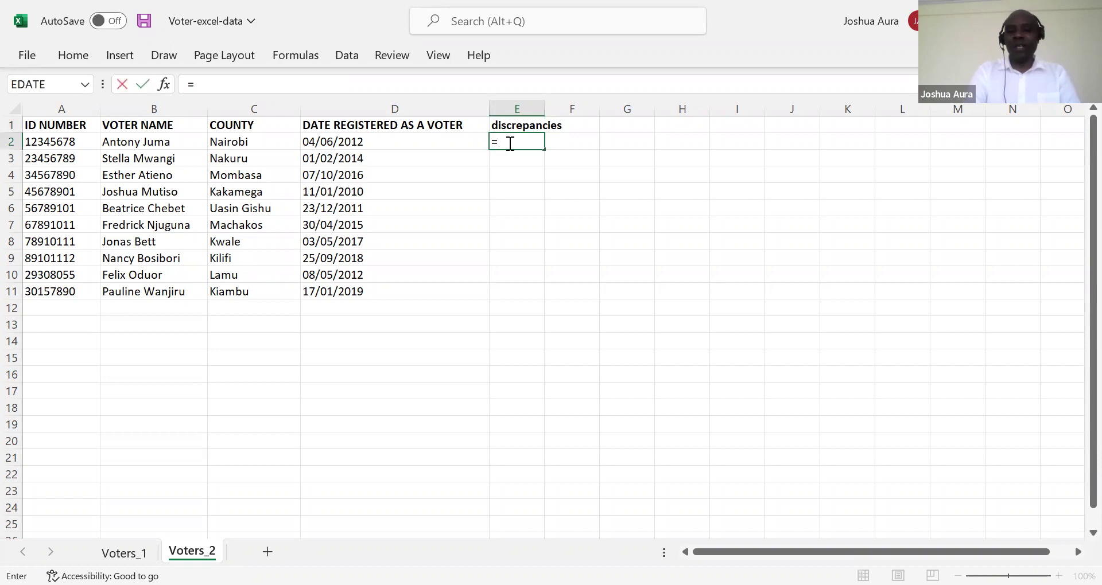
pyautogui.write('vlo')
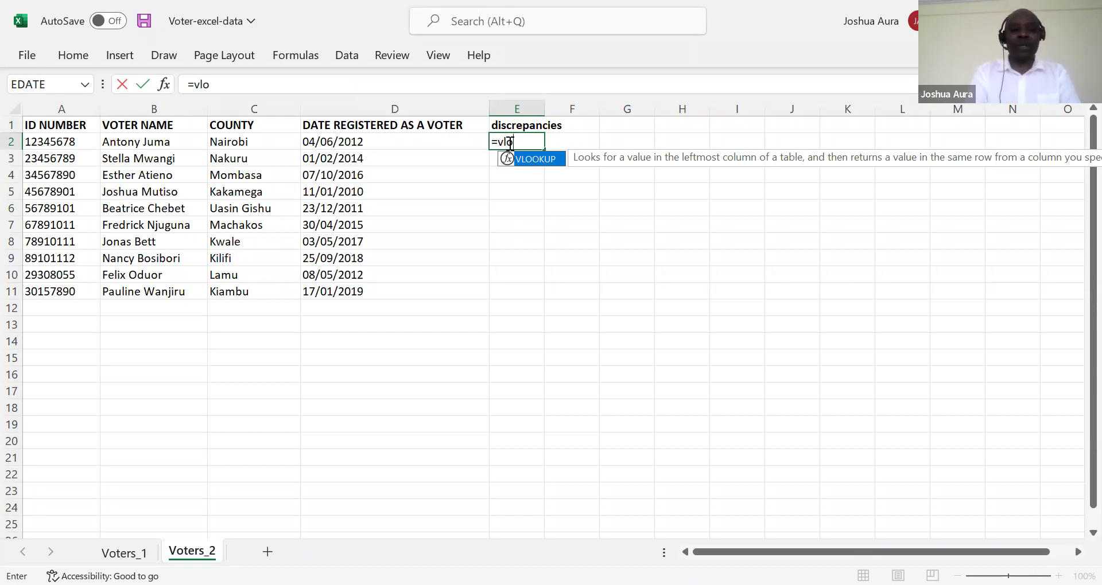
pyautogui.press('Tab')
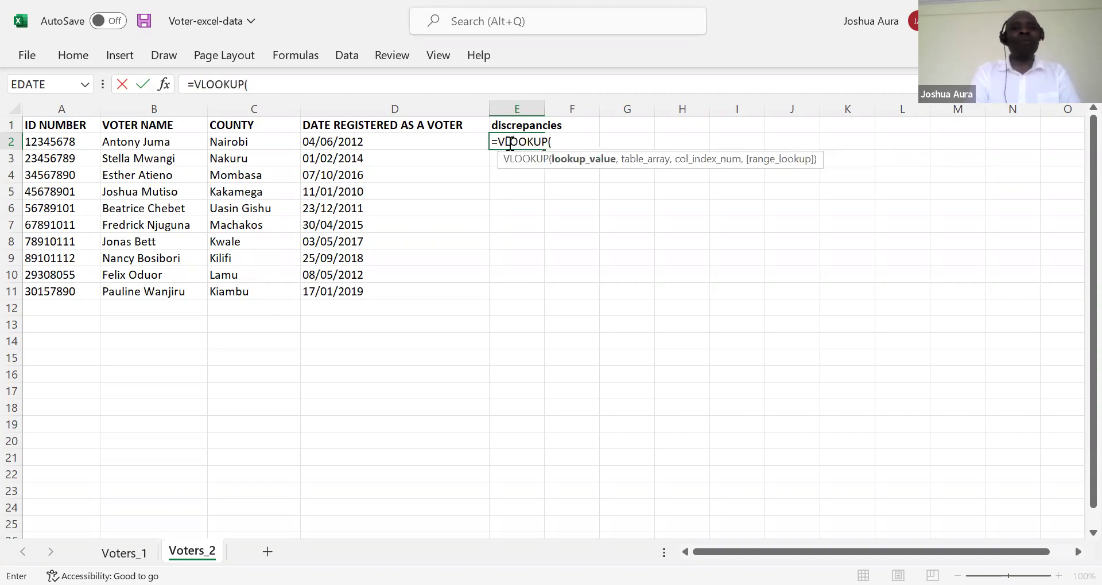
pyautogui.click(56, 146)
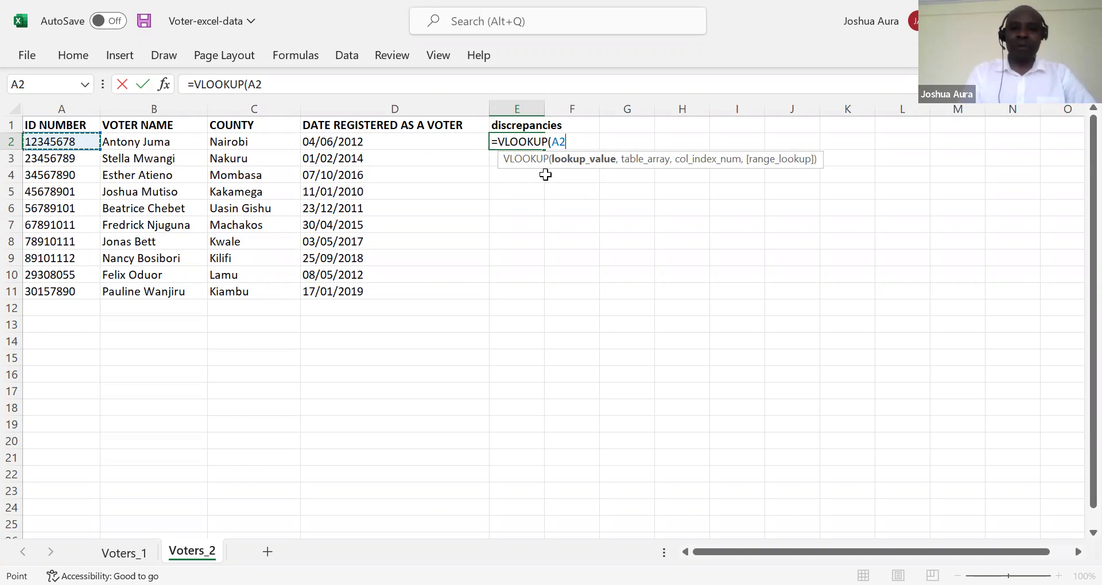
pyautogui.write(',')
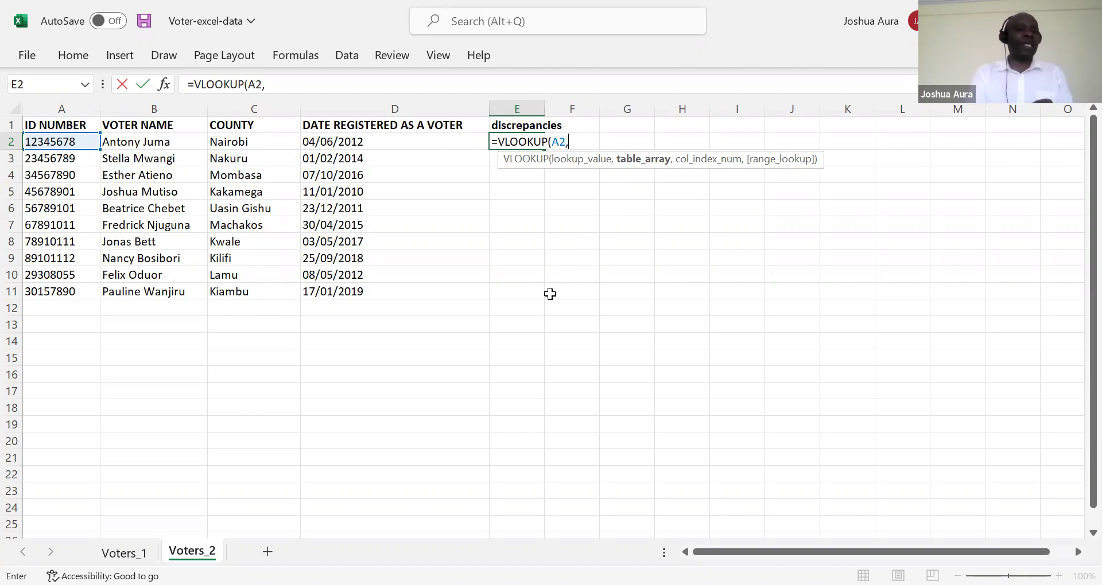
# Set the VLOOKUP table array to the whole table on the Voters_1 sheet as the absolute range $A$1:$D$11.
pyautogui.click(124, 552)
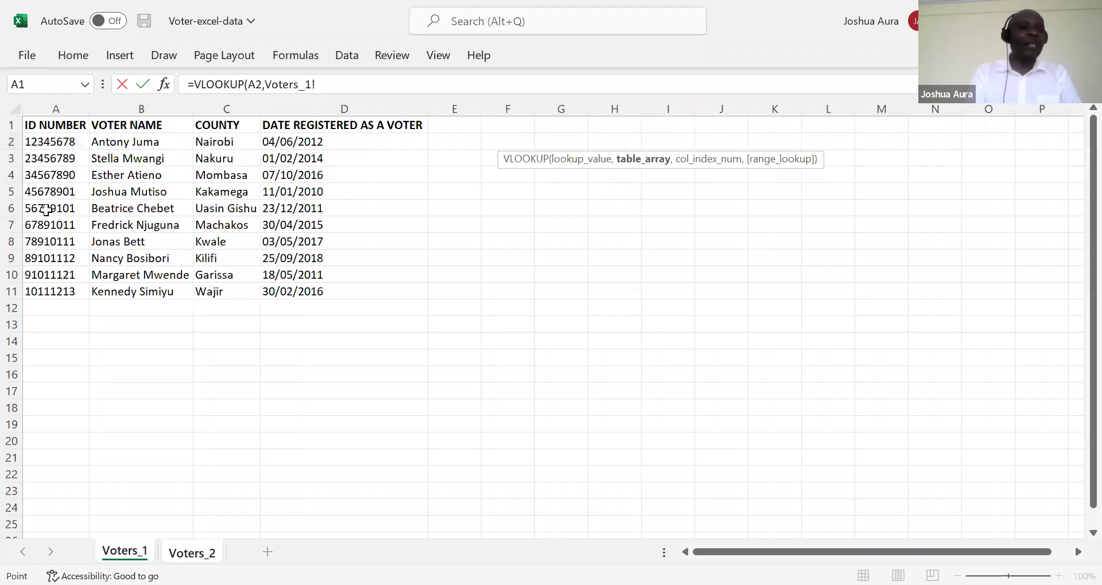
pyautogui.click(35, 125)
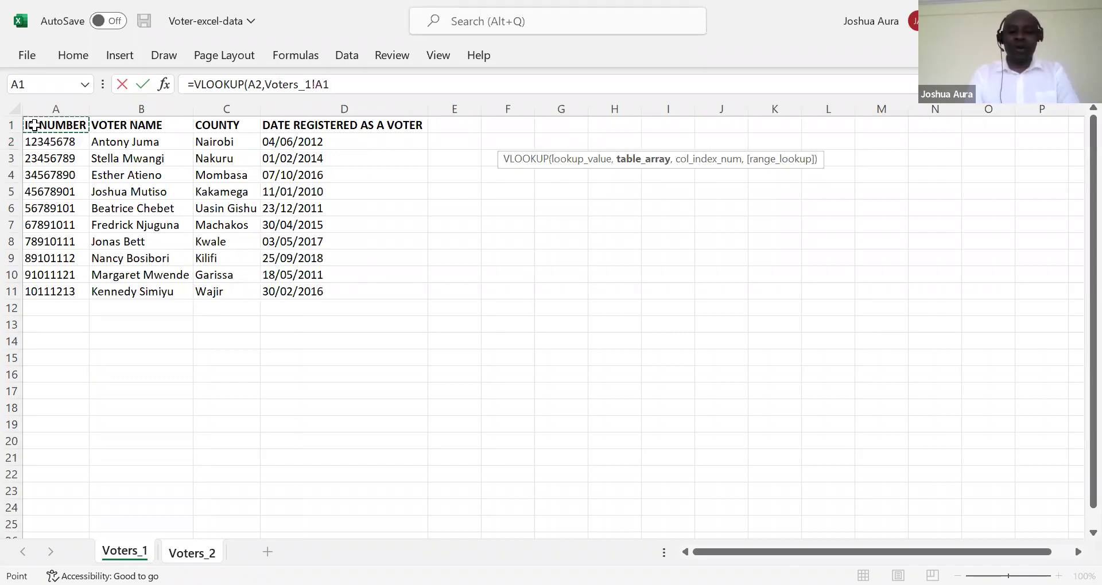
pyautogui.hotkey('shift', 'Right')
pyautogui.hotkey('shift', 'Right')
pyautogui.hotkey('shift', 'Right')
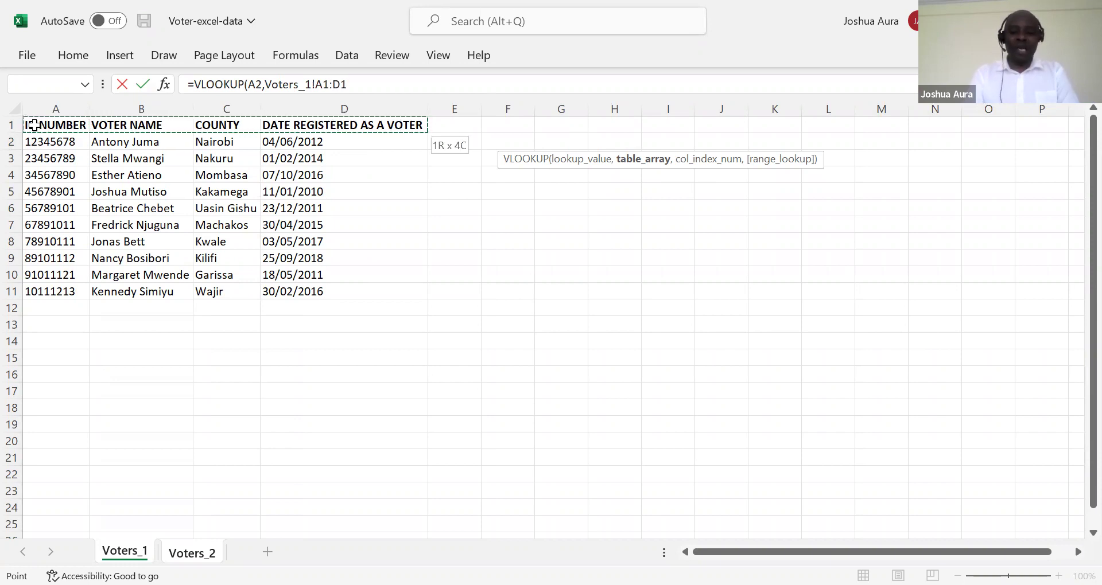
pyautogui.hotkey('ctrl', 'shift', 'Down')
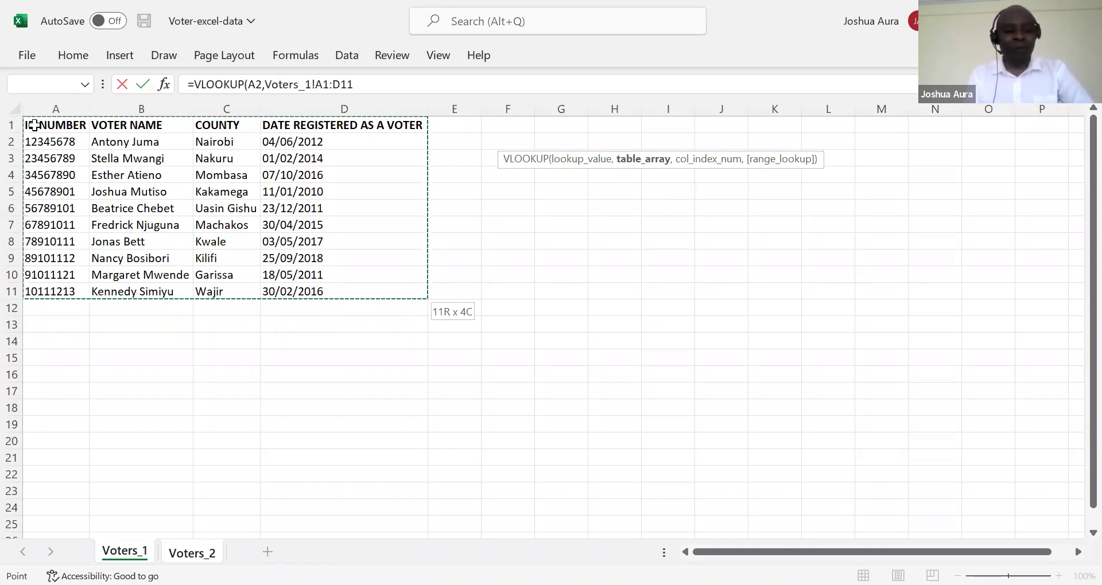
pyautogui.press('F4')
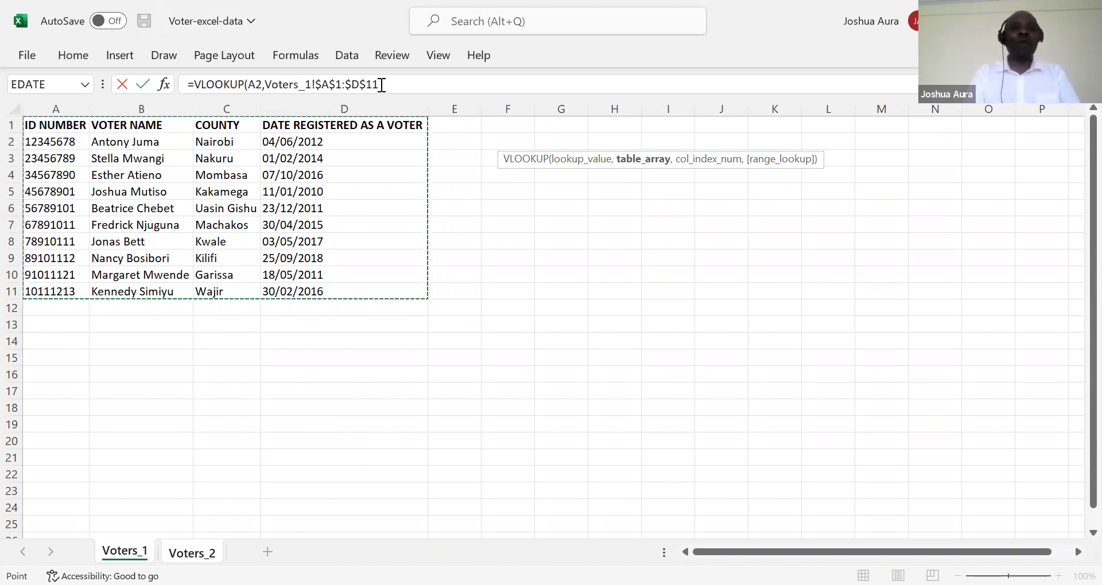
pyautogui.click(382, 84)
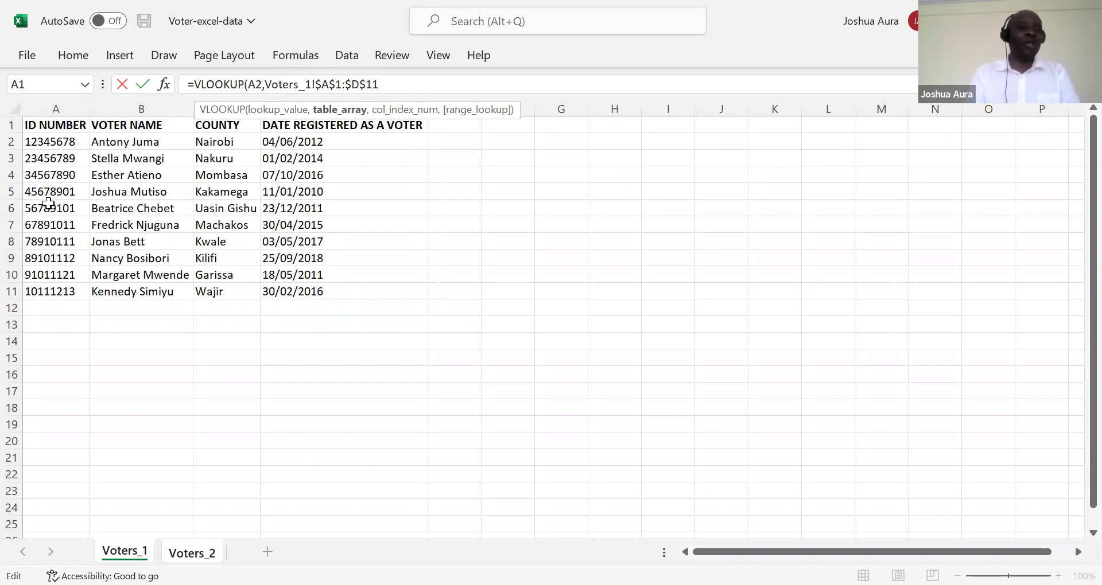
# Complete the VLOOKUP with column index 1 and range lookup 0 for an exact match, and fill it down to E11.
pyautogui.write(',')
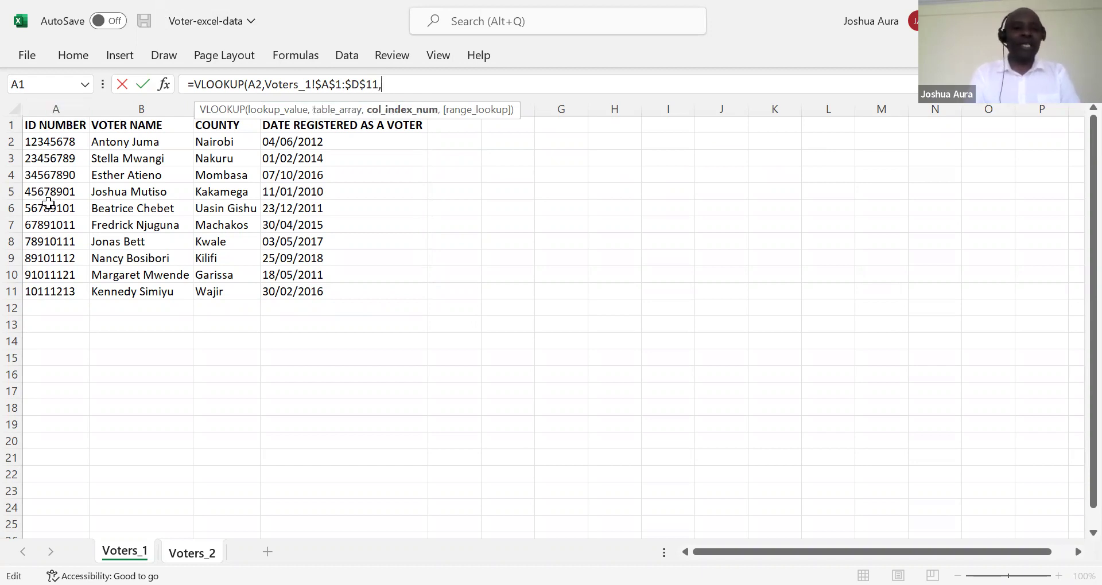
pyautogui.write('1')
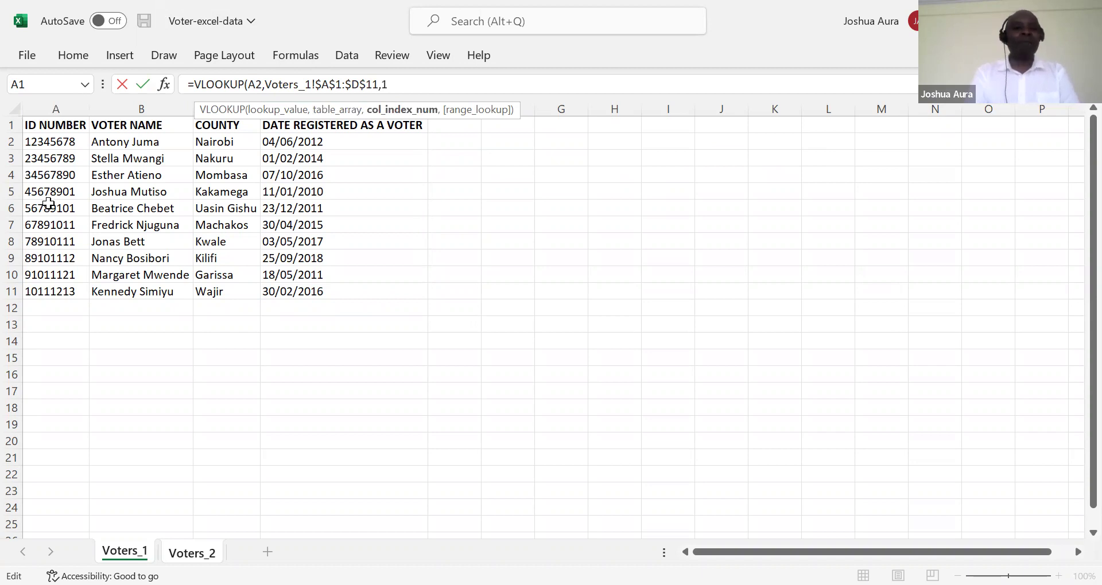
pyautogui.write(',')
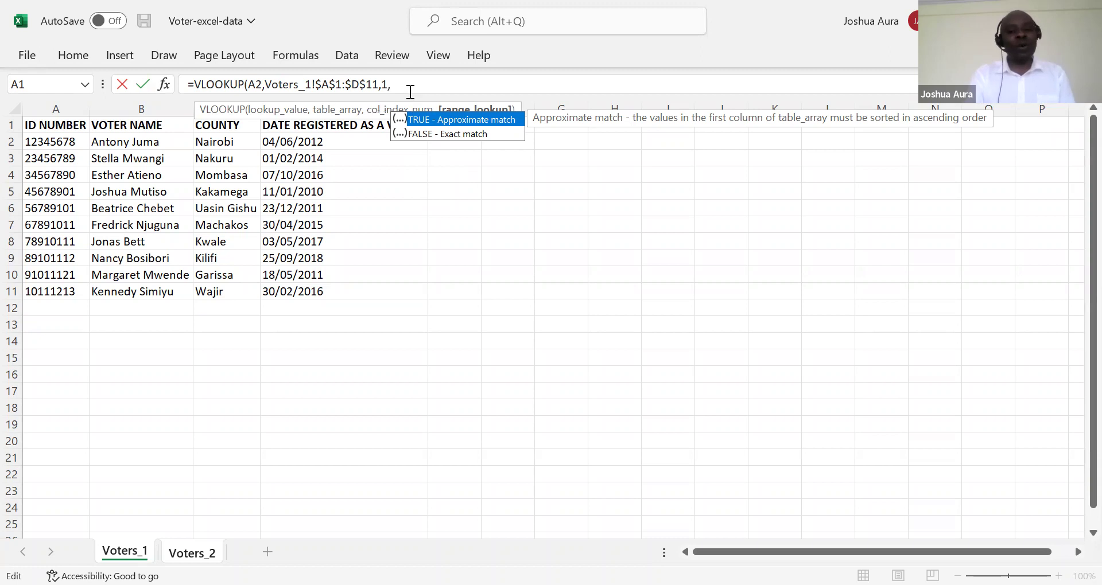
pyautogui.write('0')
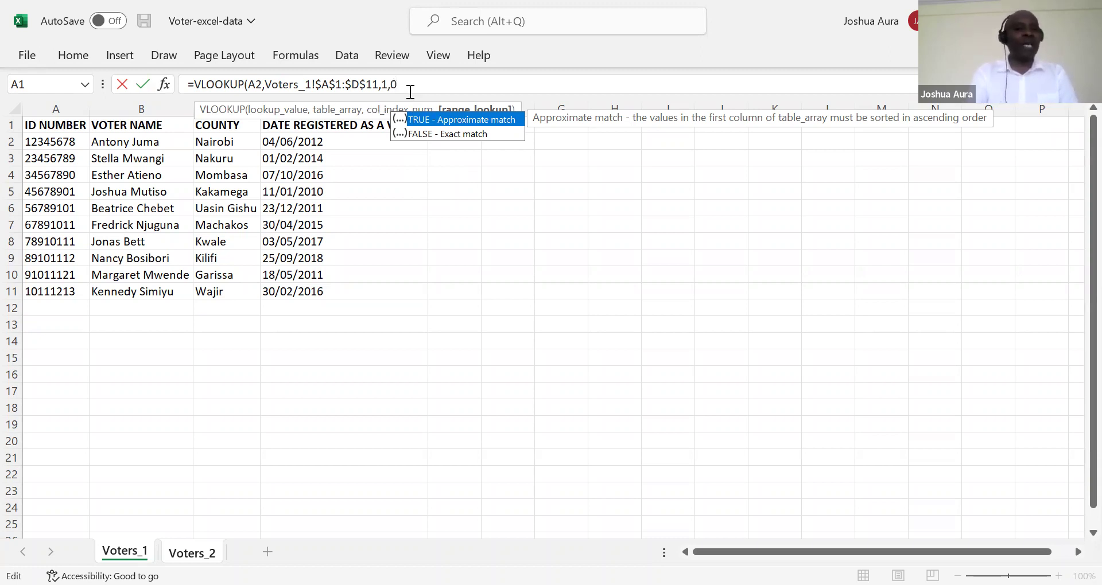
pyautogui.write(')')
pyautogui.press('Return')
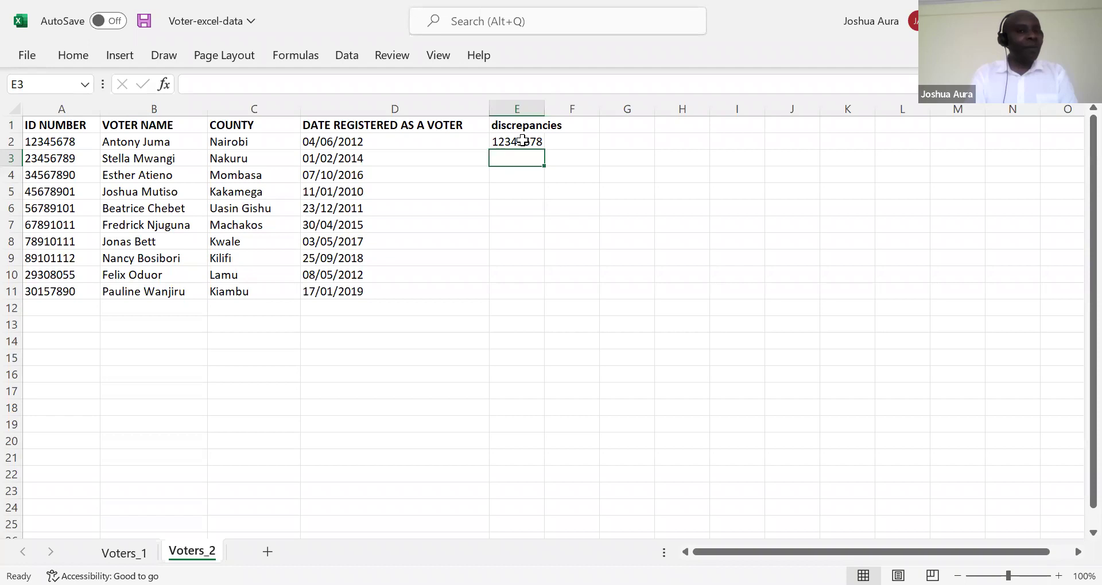
pyautogui.click(522, 141)
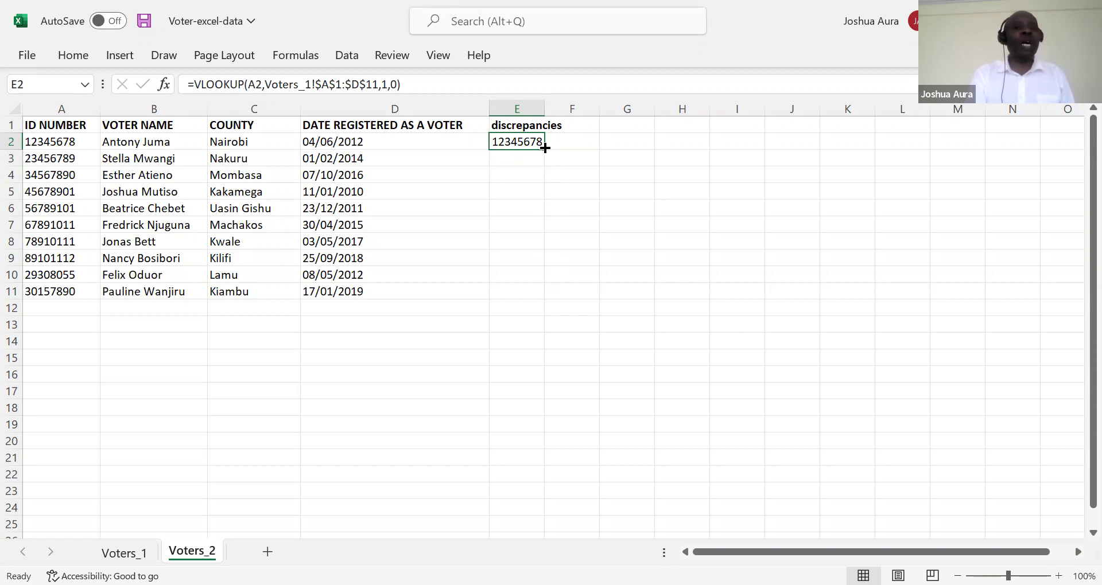
pyautogui.doubleClick(544, 148)
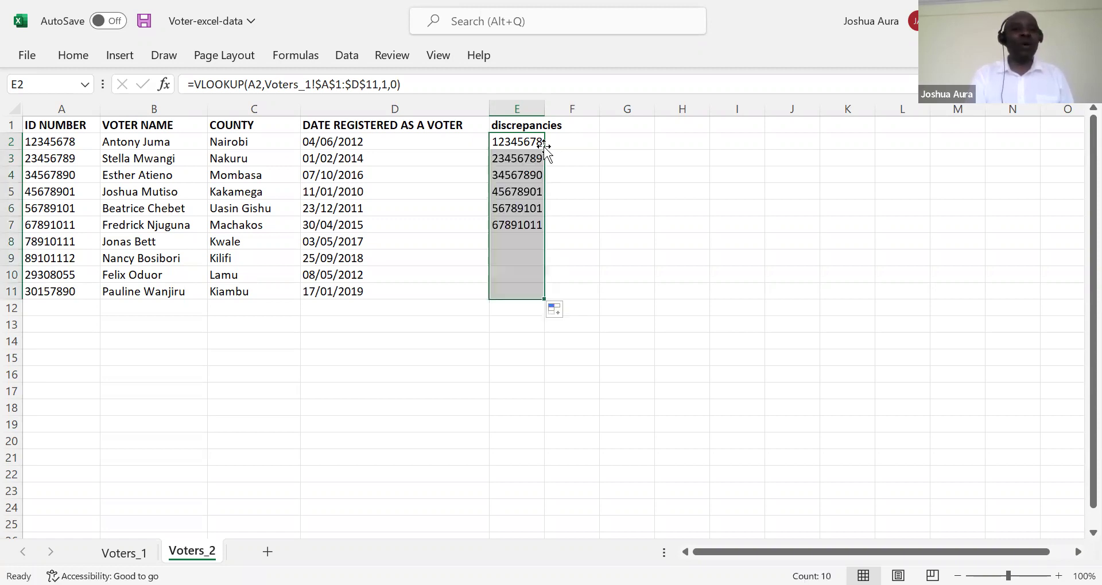